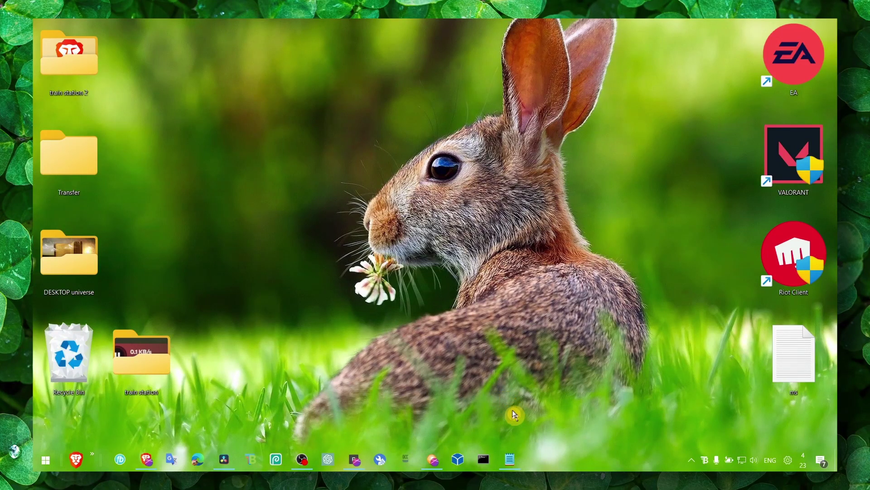
- Read the tutorial title 'Davinci resolve how to put text over background in fusion' in Notepad, then minimize it
{"action": "left_click", "coordinate": [302, 460]}
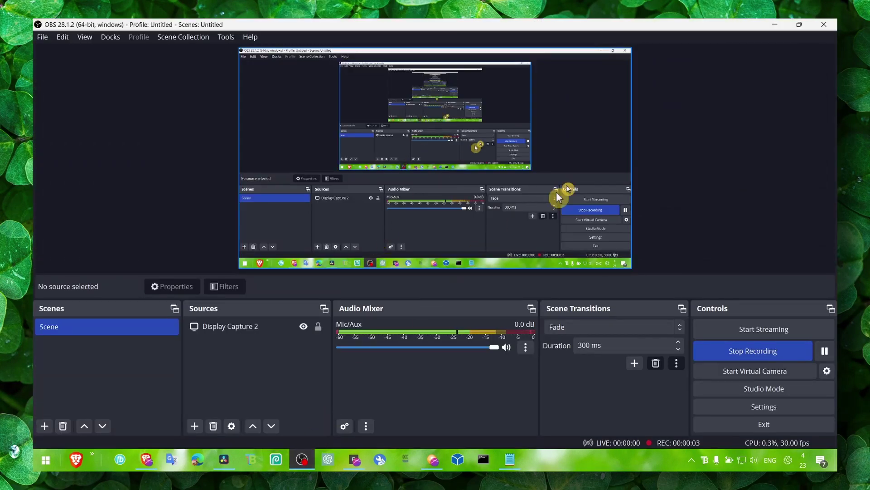
{"action": "left_click", "coordinate": [781, 22]}
{"action": "left_click", "coordinate": [510, 459]}
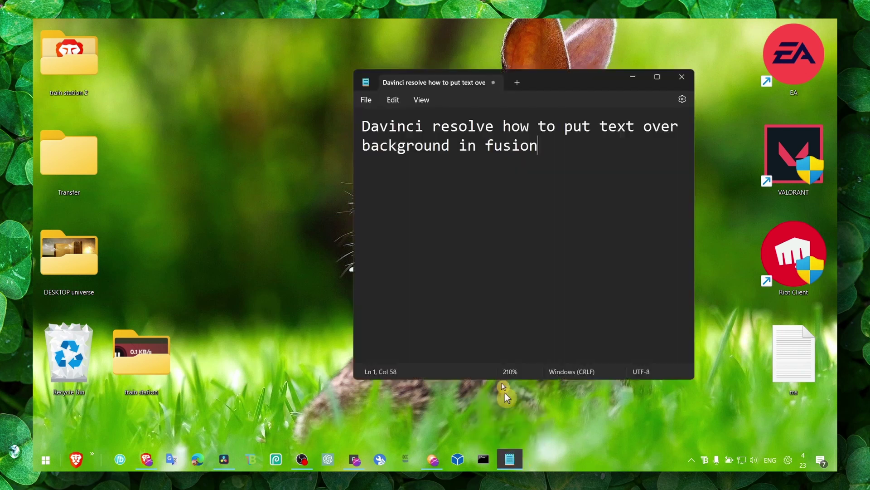
{"action": "left_click_drag", "start_coordinate": [572, 126], "coordinate": [435, 149]}
{"action": "left_click", "coordinate": [498, 144]}
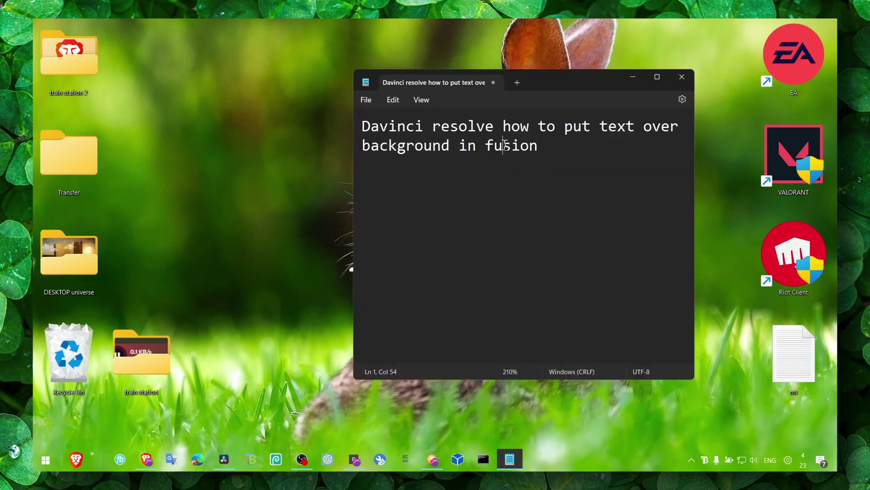
{"action": "left_click", "coordinate": [634, 76]}
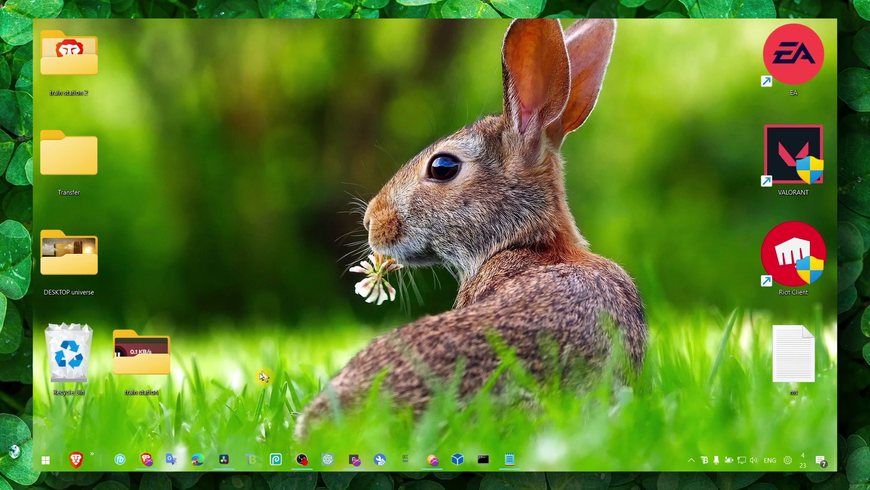
- Search the Effects library for 'fu' and drag Fusion Composition onto the empty timeline's Video 1 track
{"action": "left_click", "coordinate": [224, 459]}
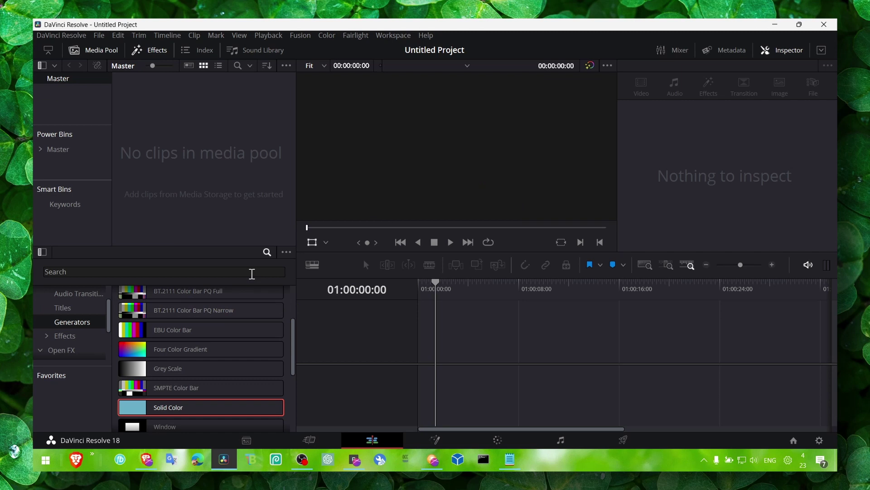
{"action": "left_click", "coordinate": [64, 335]}
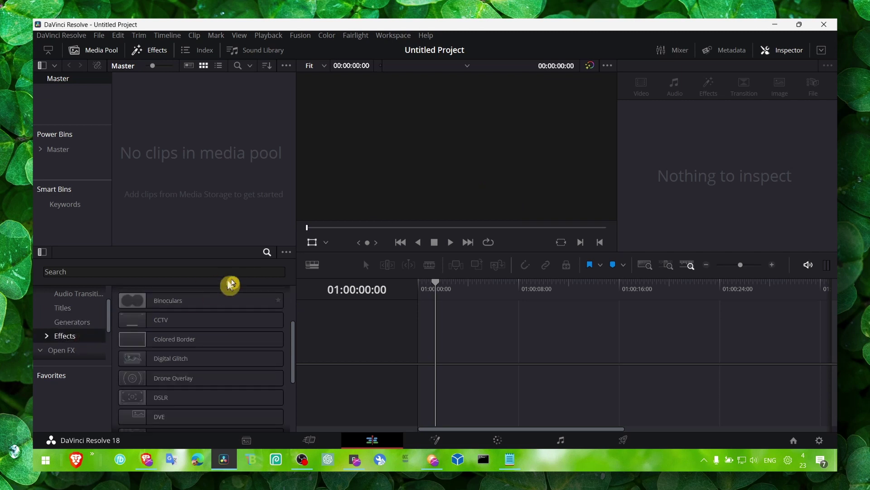
{"action": "left_click", "coordinate": [259, 274]}
{"action": "type", "text": "fus"}
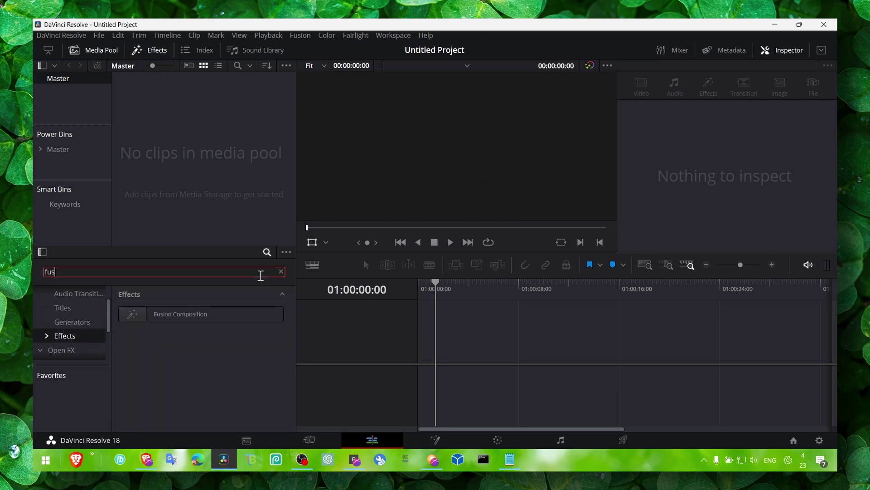
{"action": "left_click_drag", "start_coordinate": [194, 315], "coordinate": [412, 354]}
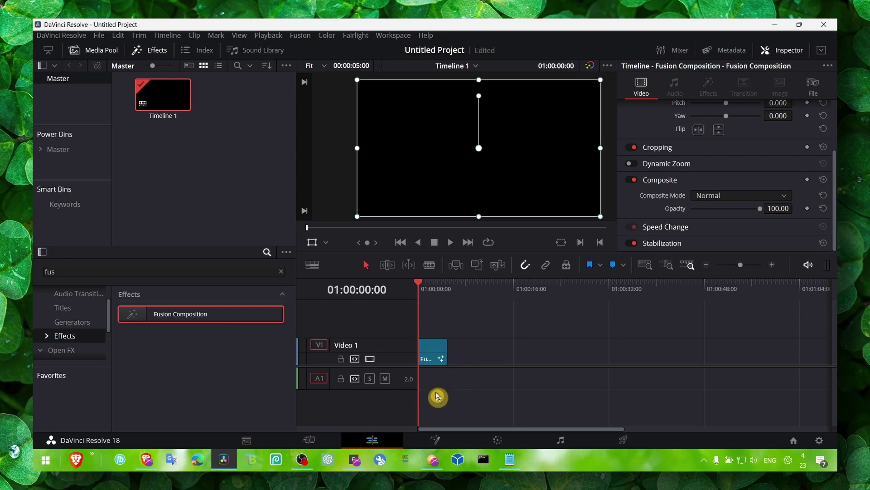
- On the Fusion page, add a Background node and a Rectangle mask node to the node graph
{"action": "left_click", "coordinate": [443, 439]}
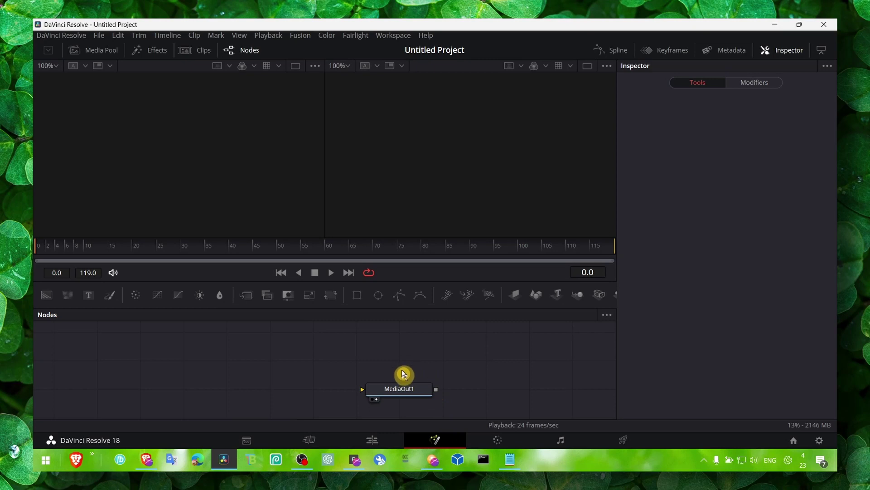
{"action": "left_click", "coordinate": [587, 66]}
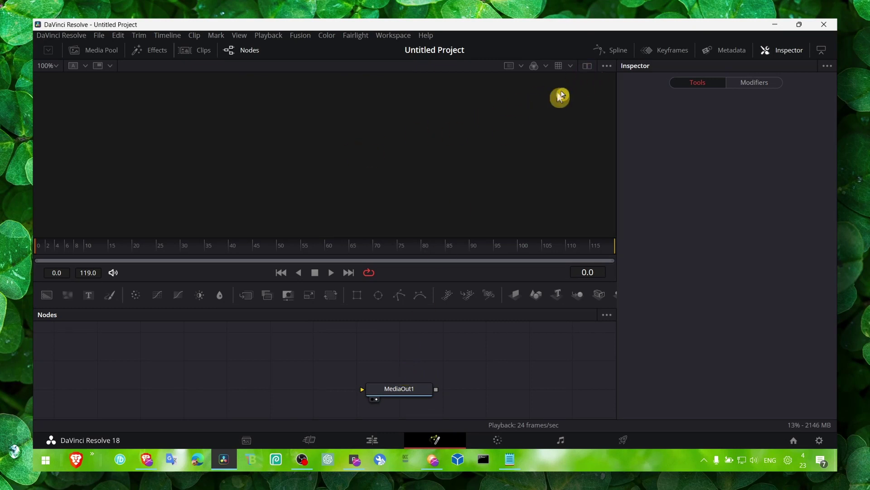
{"action": "left_click", "coordinate": [588, 67]}
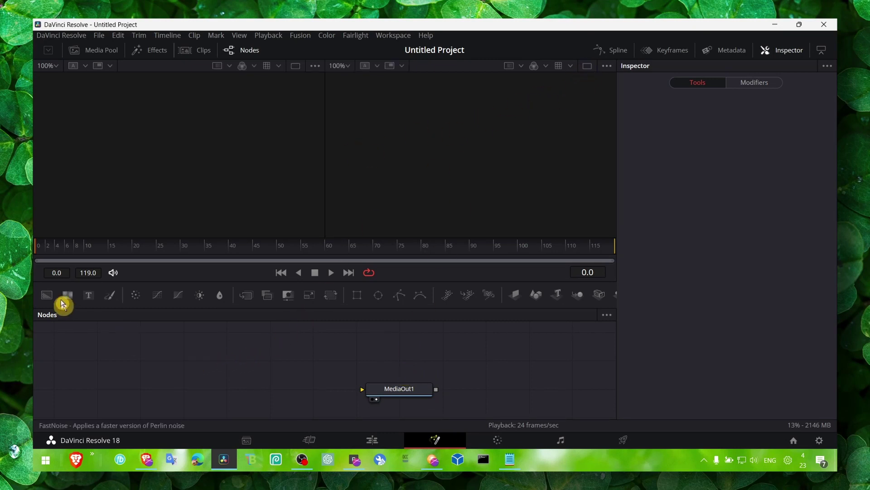
{"action": "left_click_drag", "start_coordinate": [56, 300], "coordinate": [142, 389]}
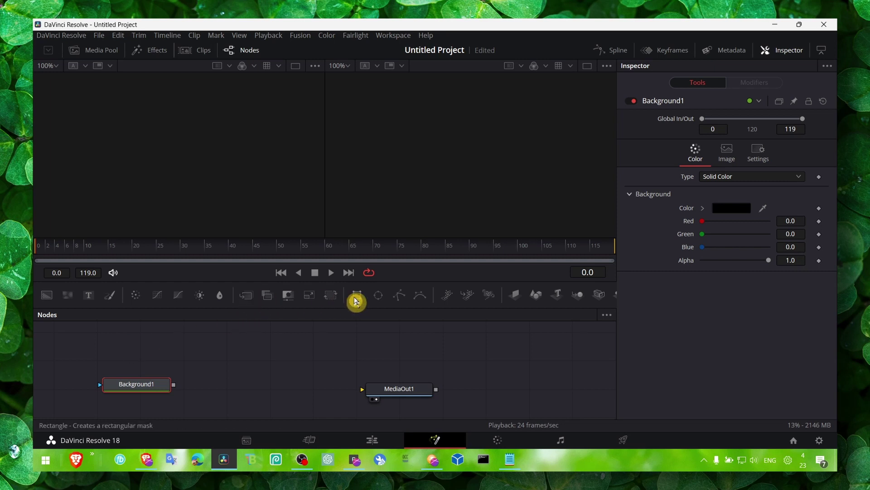
{"action": "left_click_drag", "start_coordinate": [356, 300], "coordinate": [146, 391]}
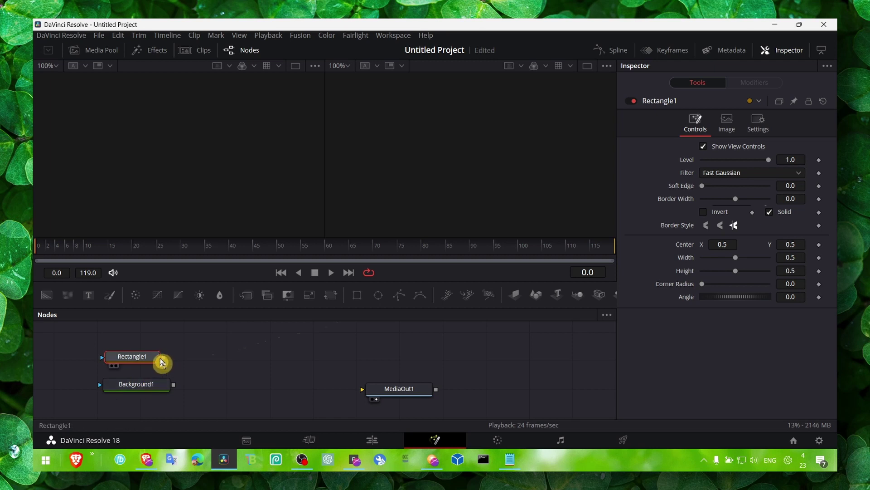
- Connect Rectangle1 as Background1's mask, then route Background1 through a new Merge1 into MediaOut1
{"action": "left_click_drag", "start_coordinate": [154, 358], "coordinate": [145, 385]}
{"action": "left_click", "coordinate": [143, 386]}
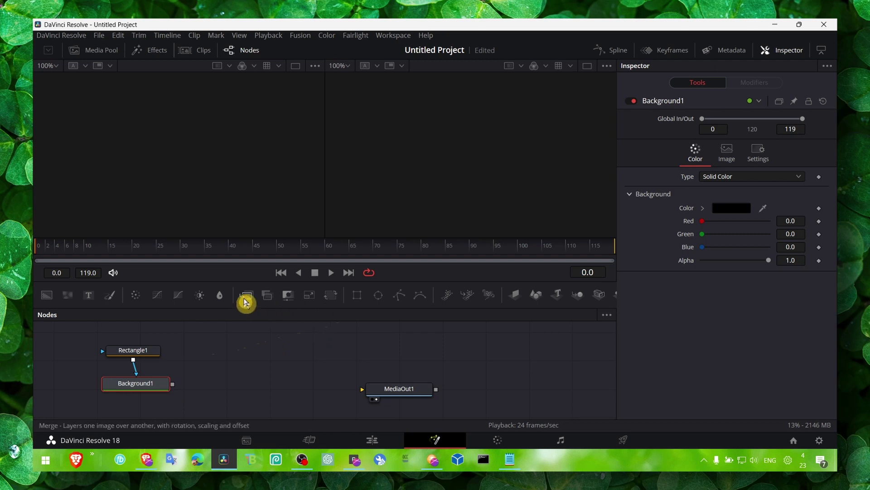
{"action": "left_click_drag", "start_coordinate": [245, 301], "coordinate": [278, 381]}
{"action": "left_click_drag", "start_coordinate": [175, 388], "coordinate": [255, 379]}
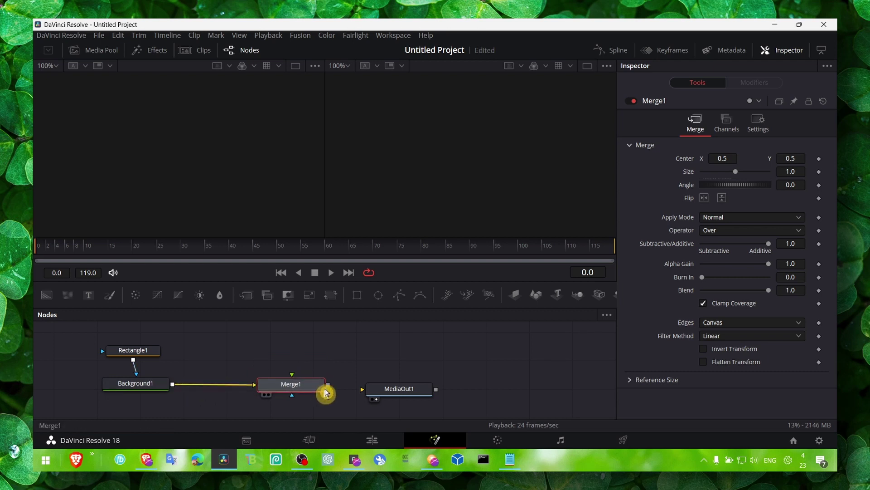
{"action": "left_click_drag", "start_coordinate": [329, 384], "coordinate": [371, 389]}
{"action": "left_click_drag", "start_coordinate": [293, 379], "coordinate": [294, 380]}
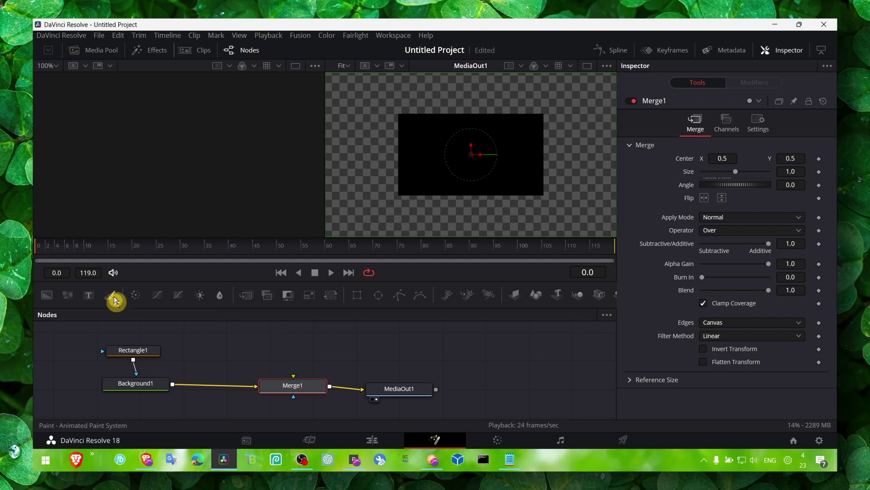
- Add a Text+ node into Merge1's foreground input reading 'how to browser'
{"action": "left_click_drag", "start_coordinate": [88, 295], "coordinate": [294, 386]}
{"action": "left_click_drag", "start_coordinate": [299, 351], "coordinate": [298, 349]}
{"action": "left_click", "coordinate": [686, 212]}
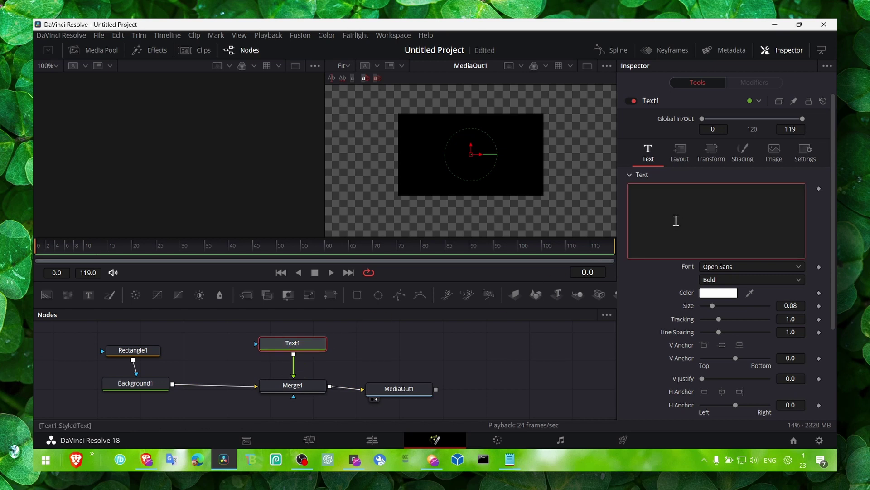
{"action": "type", "text": "how to browse r"}
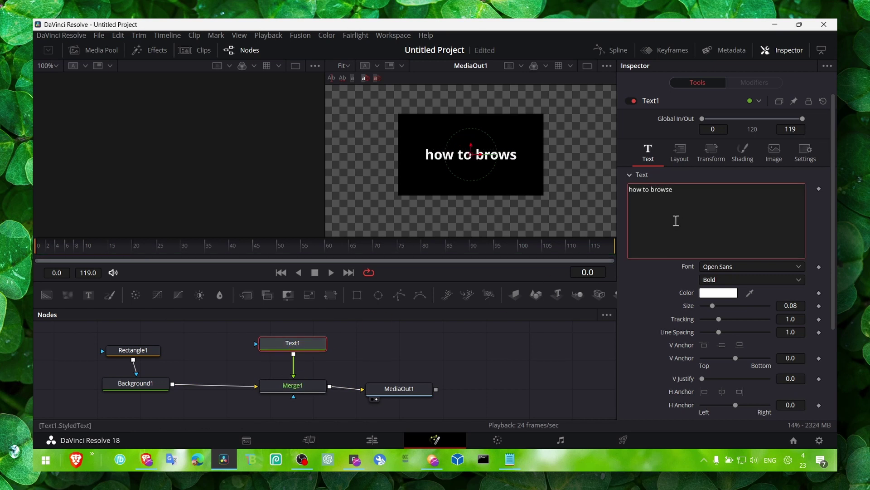
{"action": "key", "text": "BackSpace"}
{"action": "key", "text": "BackSpace"}
{"action": "type", "text": "r"}
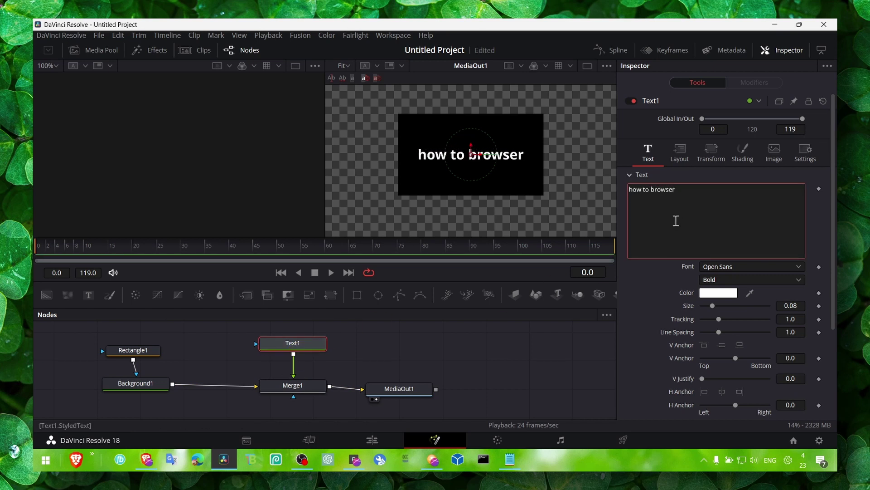
- Inspect Rectangle1, view Background1 alone, then check Text1 and Merge1's settings
{"action": "left_click", "coordinate": [127, 350]}
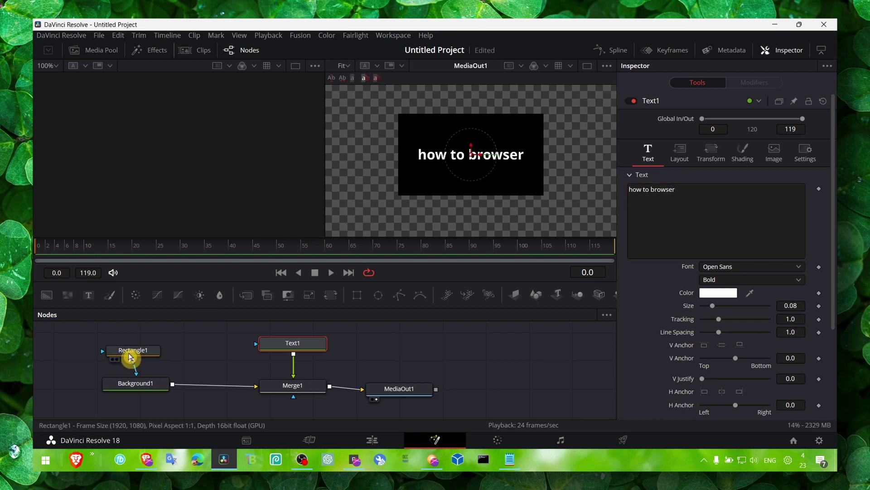
{"action": "left_click", "coordinate": [142, 390]}
{"action": "key", "text": "1"}
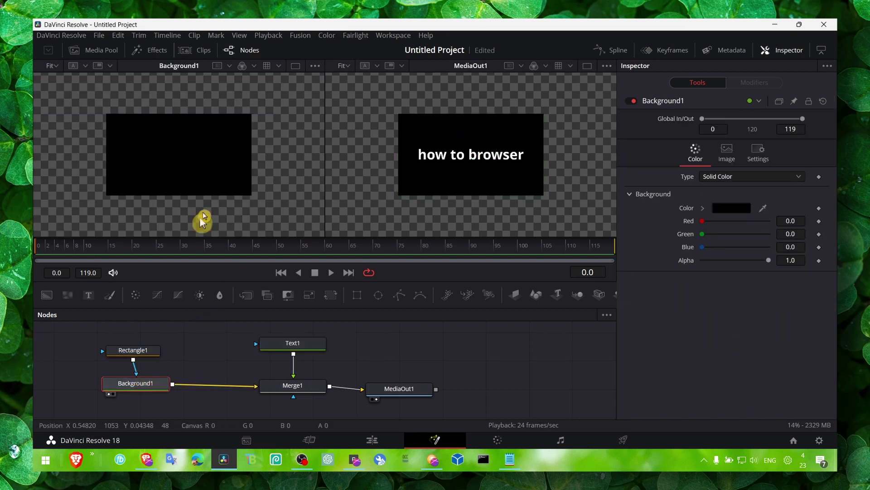
{"action": "left_click", "coordinate": [278, 343]}
{"action": "left_click", "coordinate": [294, 390]}
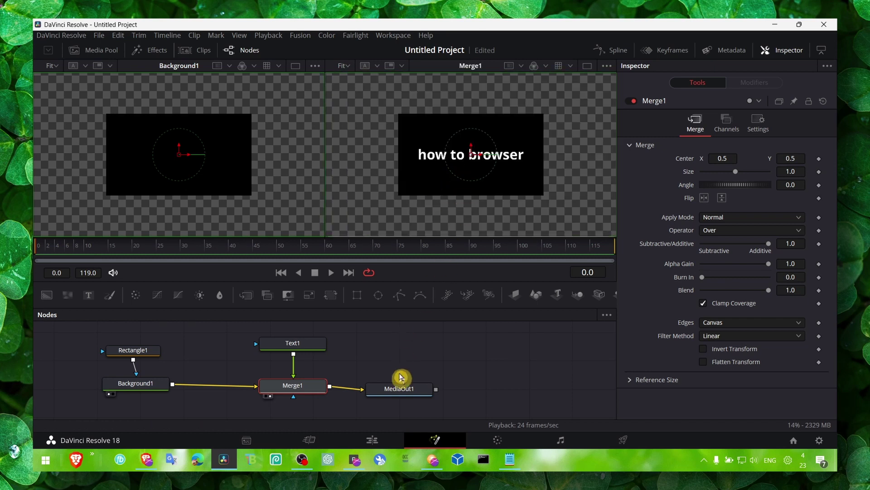
- Increase the Text1 size to about 0.10
{"action": "left_click", "coordinate": [400, 391]}
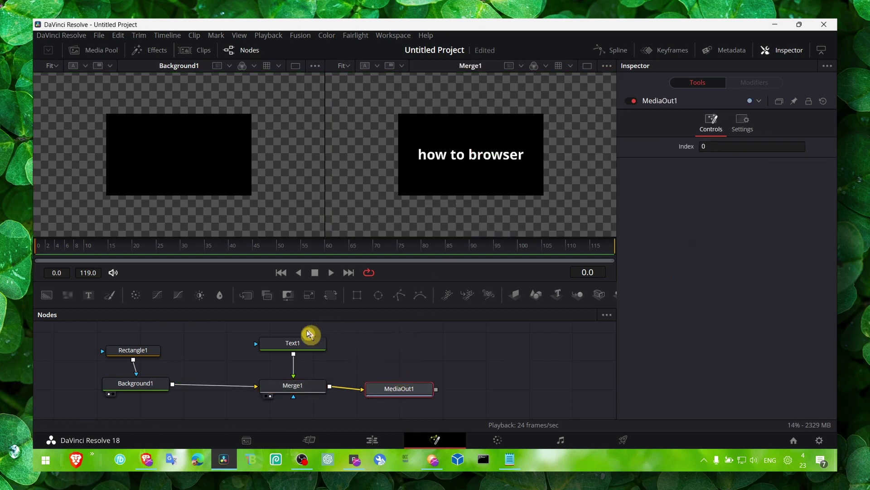
{"action": "left_click", "coordinate": [300, 345]}
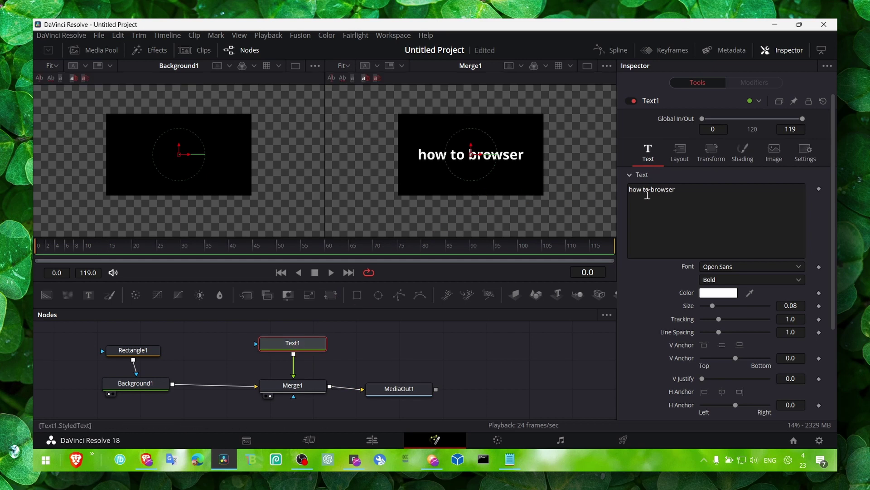
{"action": "left_click_drag", "start_coordinate": [717, 311], "coordinate": [716, 311]}
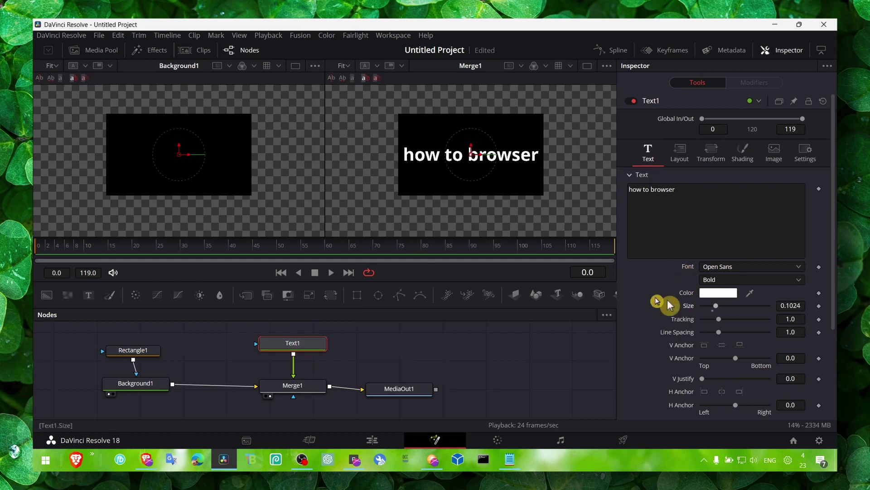
- Give Rectangle1 width 0.535, border width 0.025 and soft edge about 0.069
{"action": "left_click", "coordinate": [140, 346]}
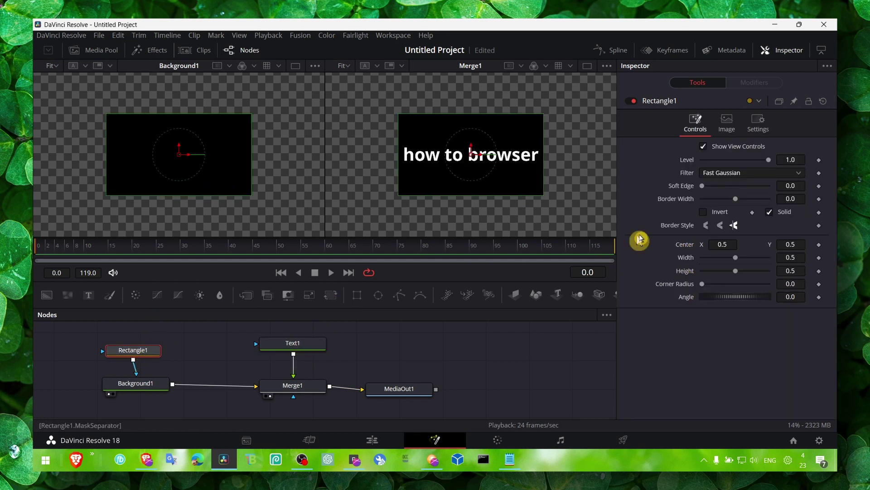
{"action": "left_click_drag", "start_coordinate": [736, 257], "coordinate": [743, 264]}
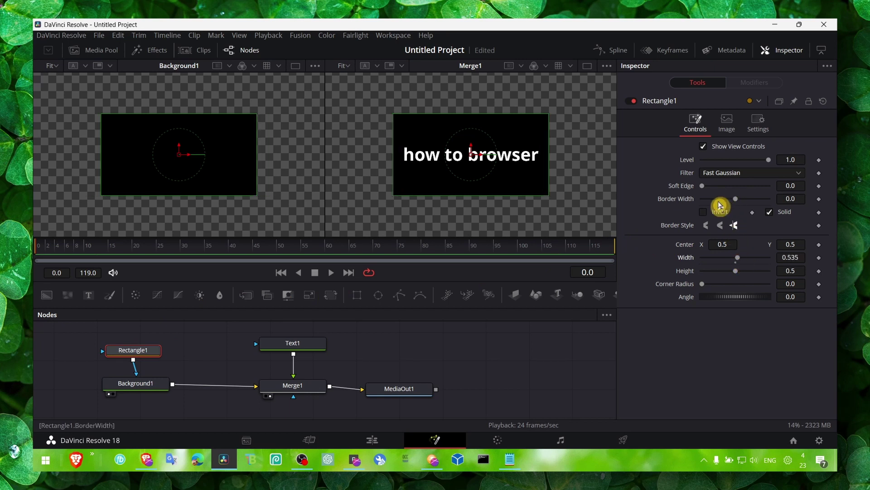
{"action": "left_click_drag", "start_coordinate": [736, 201], "coordinate": [707, 195]}
{"action": "left_click", "coordinate": [703, 213]}
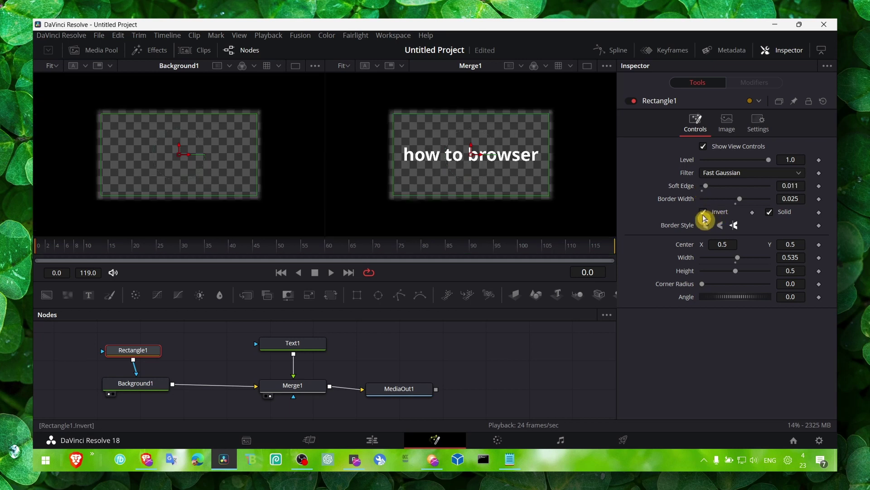
{"action": "left_click", "coordinate": [703, 213]}
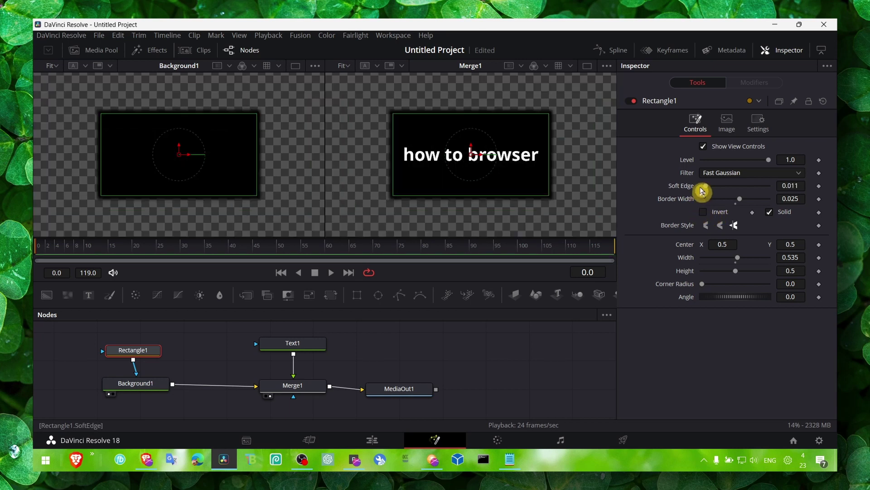
{"action": "left_click_drag", "start_coordinate": [716, 190], "coordinate": [723, 191]}
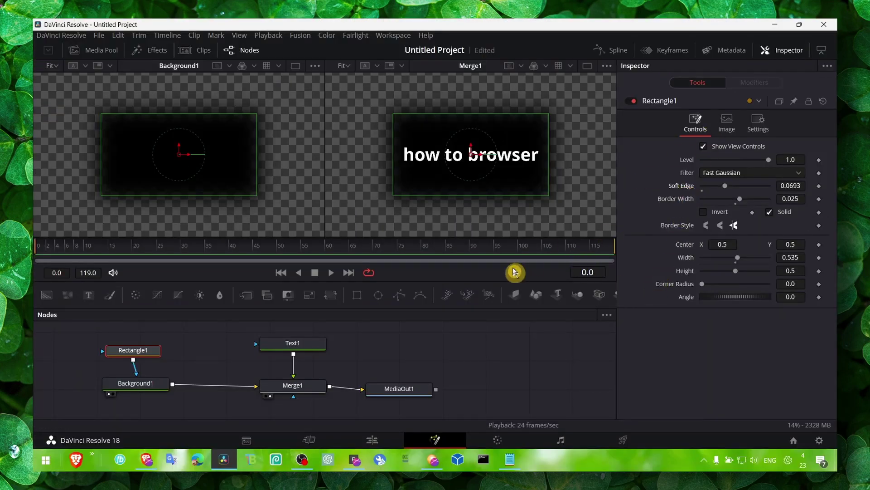
{"action": "left_click", "coordinate": [303, 347]}
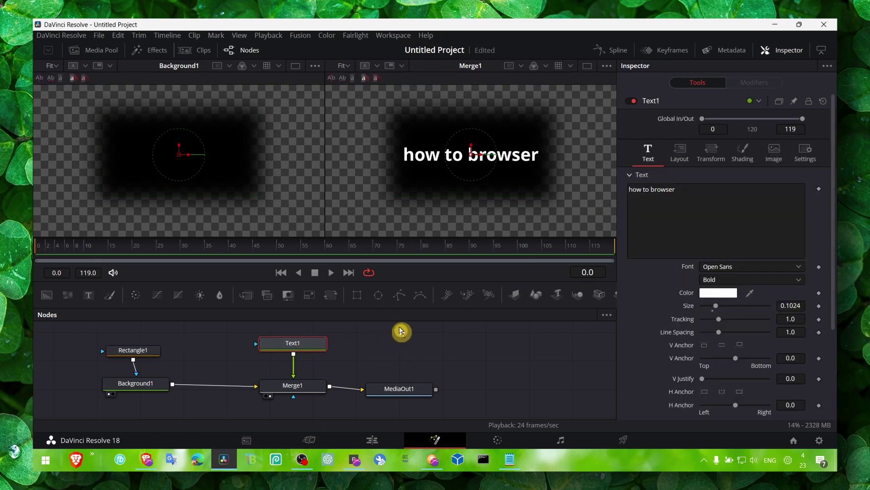
- Select the Fusion Composition clip on the Edit page, revisit its Fusion page, and return to Edit
{"action": "left_click", "coordinate": [376, 439]}
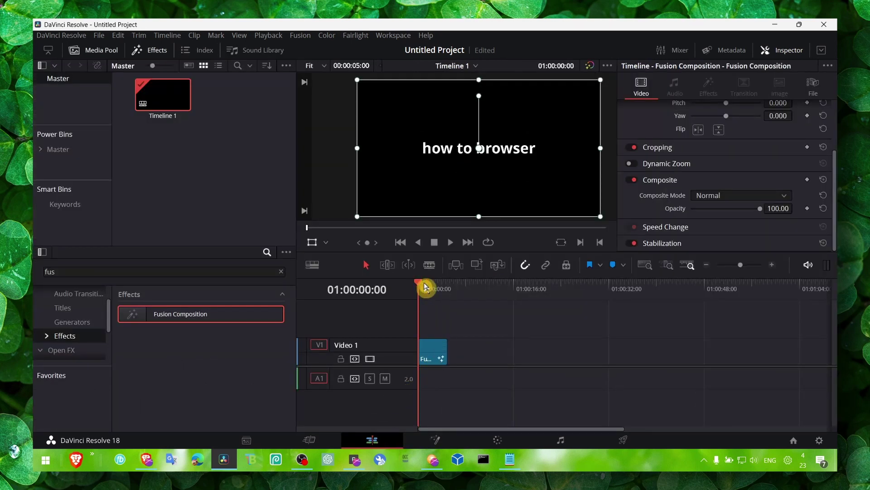
{"action": "left_click", "coordinate": [433, 351]}
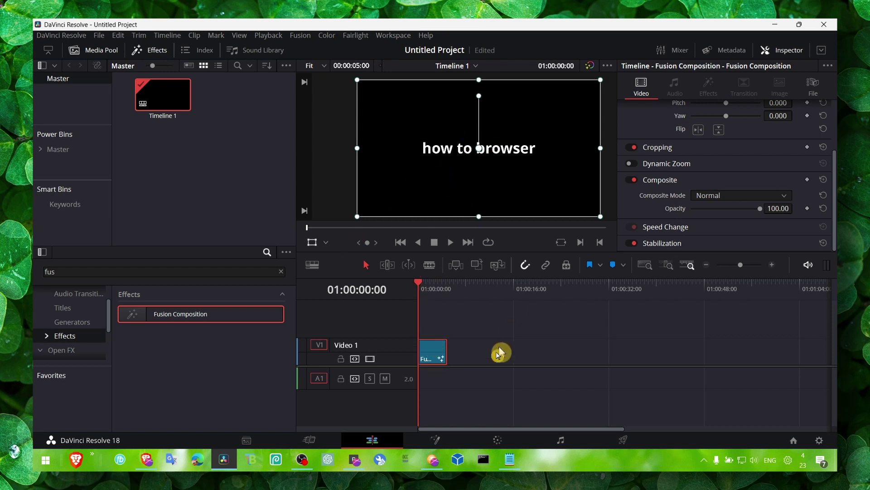
{"action": "left_click", "coordinate": [434, 440]}
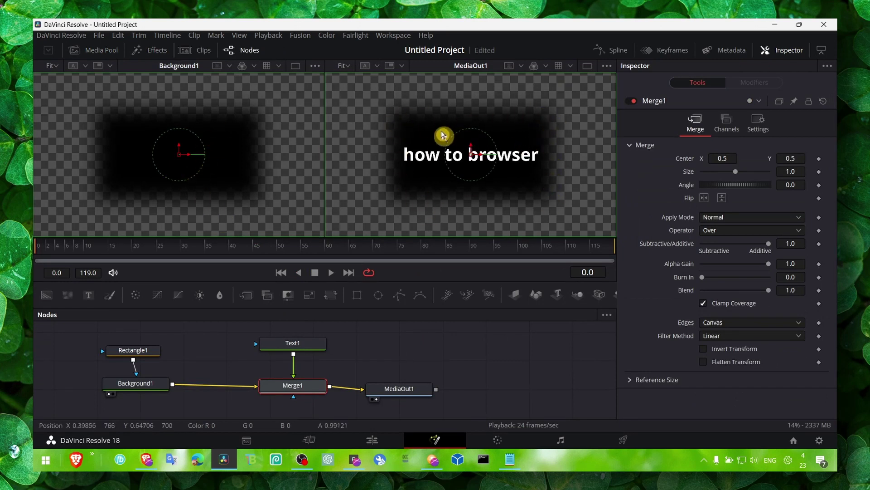
{"action": "left_click", "coordinate": [370, 436]}
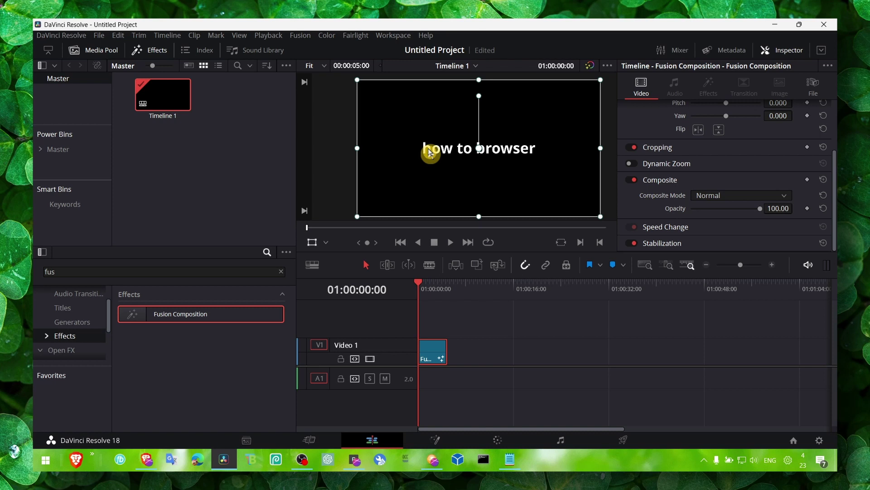
- Place a Solid Color generator clip on the track beneath the Fusion Composition clip
{"action": "scroll", "coordinate": [56, 322], "scroll_direction": "down", "scroll_amount": 1}
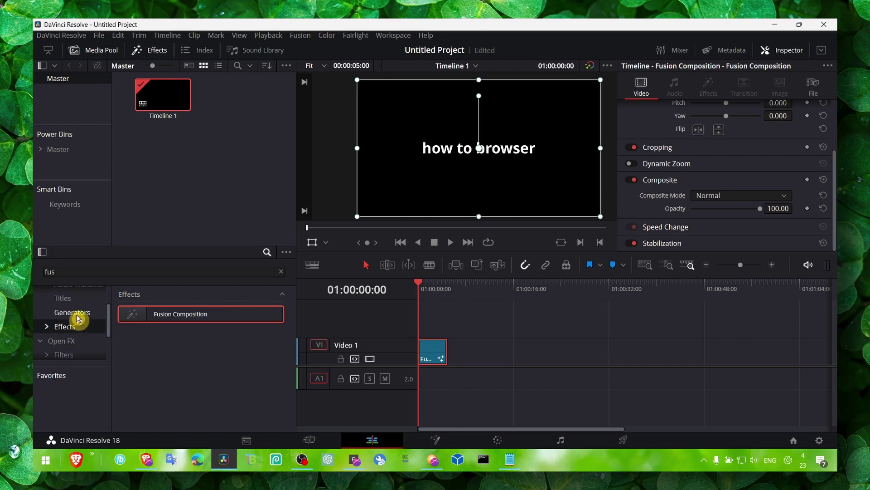
{"action": "left_click", "coordinate": [70, 314]}
{"action": "left_click", "coordinate": [281, 272]}
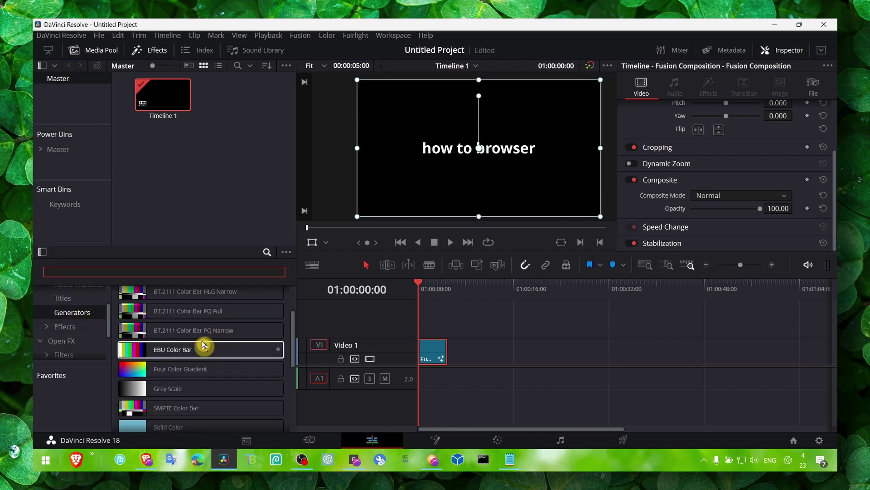
{"action": "scroll", "coordinate": [181, 408], "scroll_direction": "down", "scroll_amount": 2}
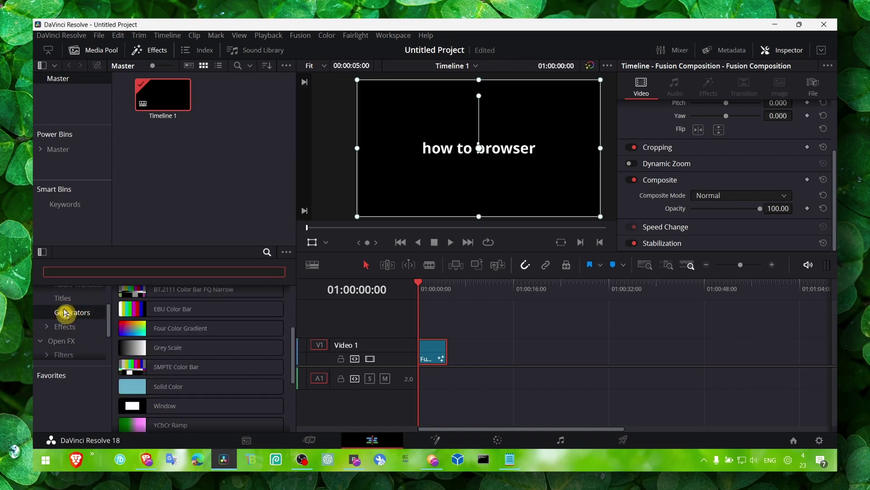
{"action": "left_click_drag", "start_coordinate": [159, 386], "coordinate": [431, 356]}
- Set the solid's colour to bright green, then go back to the Fusion page
{"action": "left_click", "coordinate": [699, 146]}
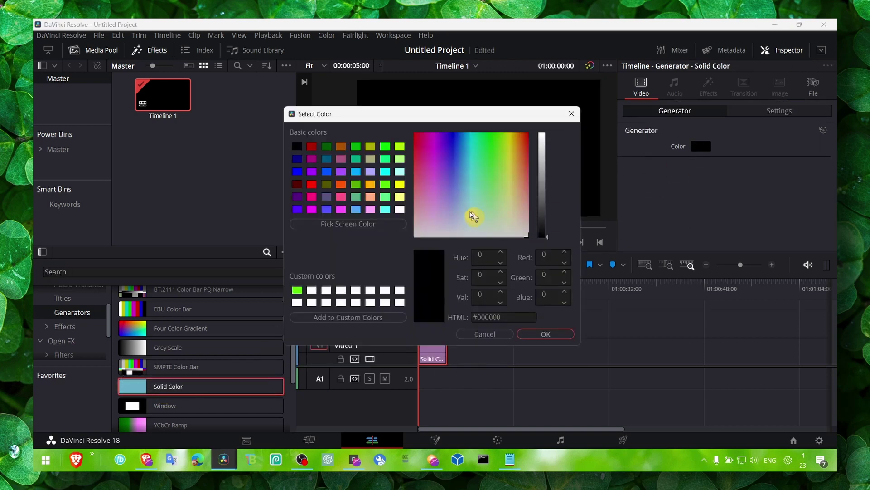
{"action": "left_click", "coordinate": [297, 291]}
{"action": "left_click", "coordinate": [536, 335]}
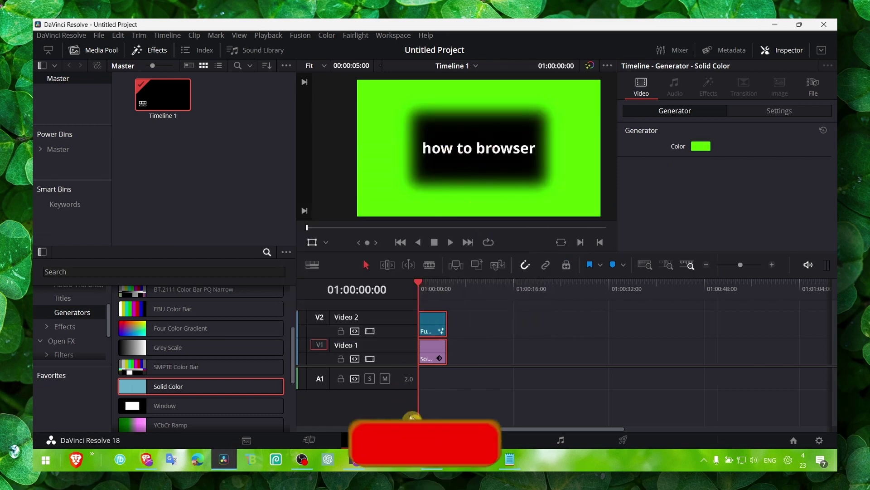
{"action": "left_click", "coordinate": [435, 439]}
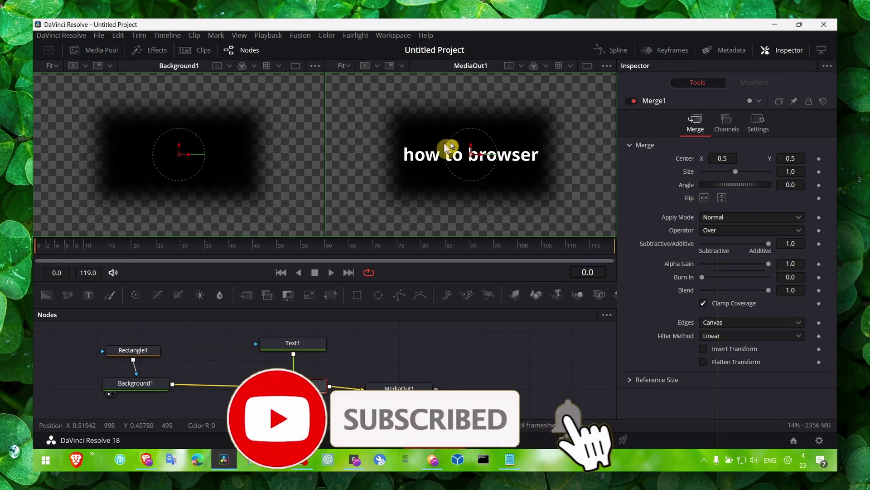